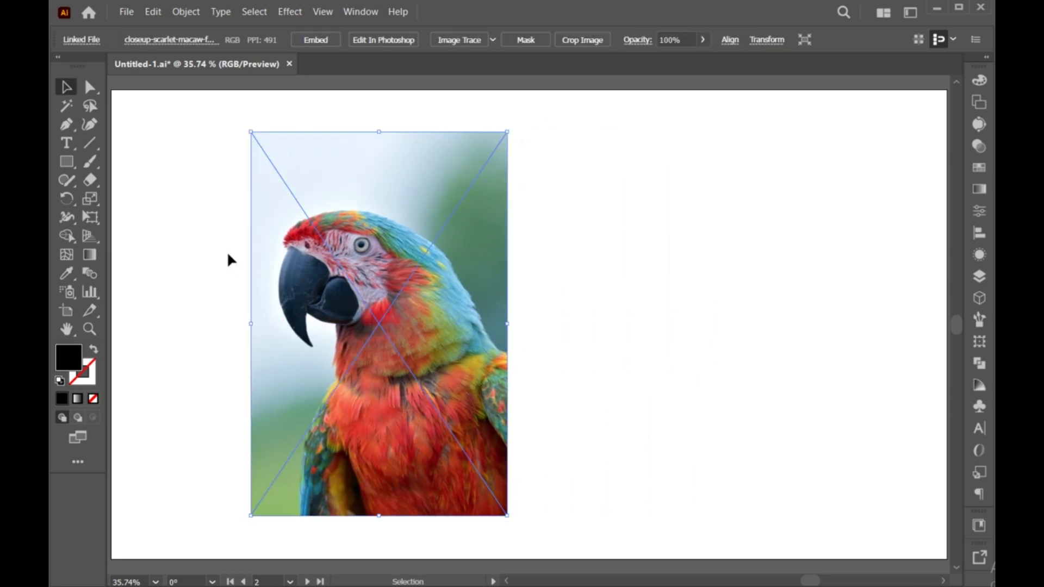
Attempt a clipping mask on everything (fails), leaving the macaw photo beside the black rounded rectangles.
key(ctrl+a)
click(186, 12)
mouse_move(218, 530)
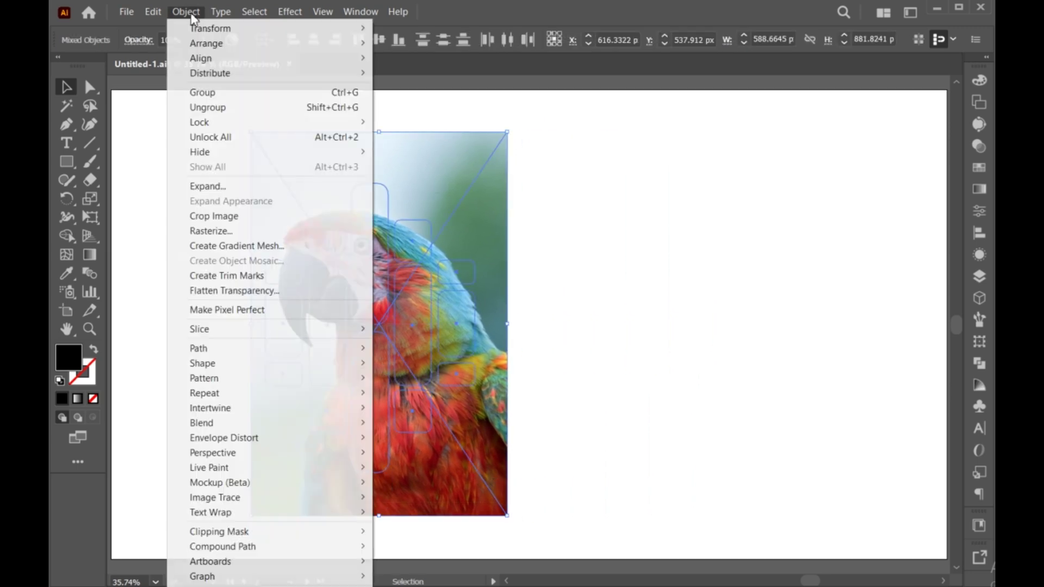
click(403, 531)
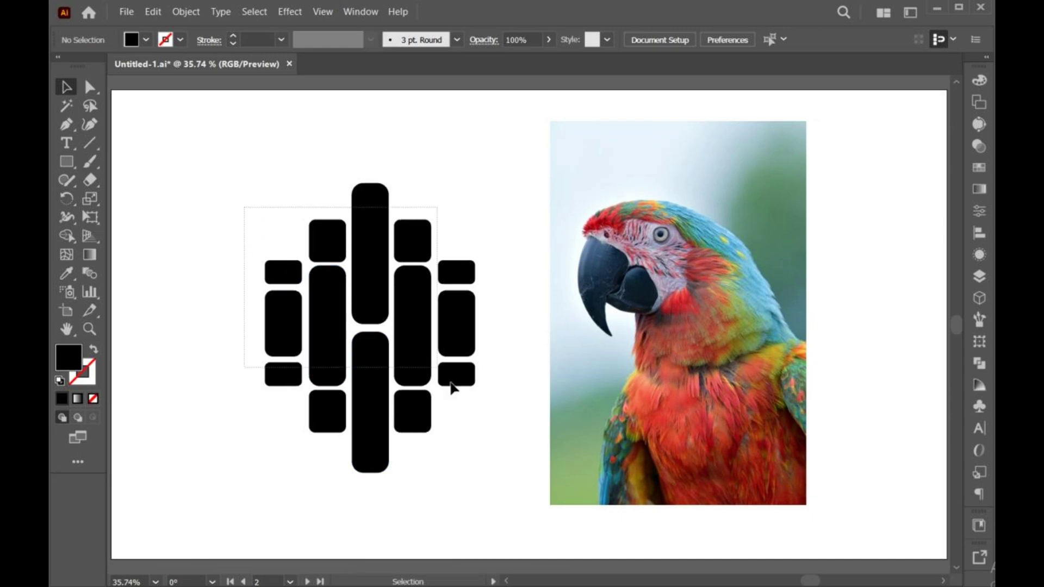
Make the marquee-selected black rounded rectangles into one compound path.
drag(451, 388, 478, 436)
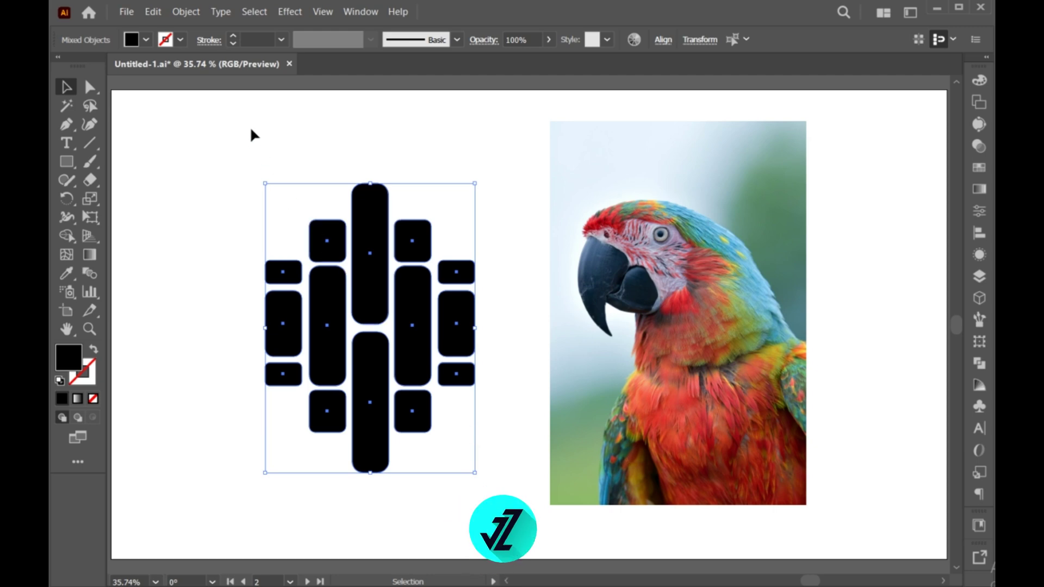
click(187, 11)
mouse_move(223, 547)
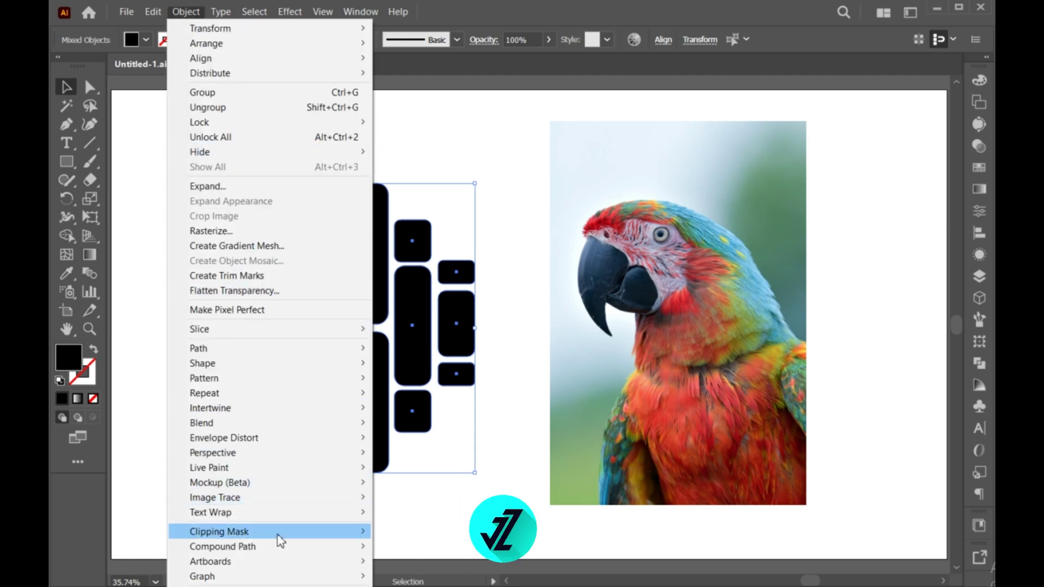
click(405, 546)
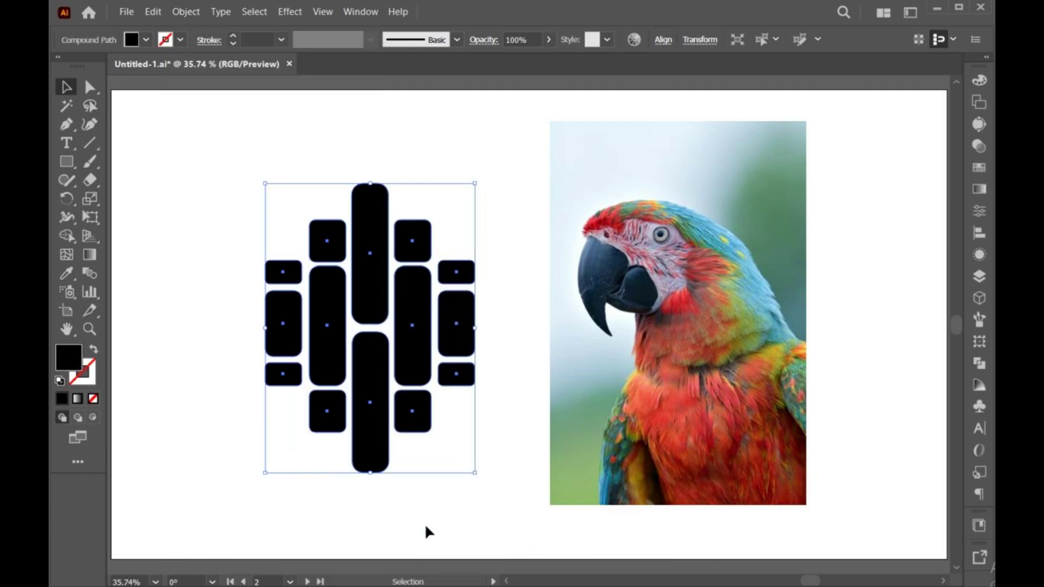
Move the macaw photo over the rounded rectangles and send it to the back.
click(427, 532)
drag(587, 478, 312, 485)
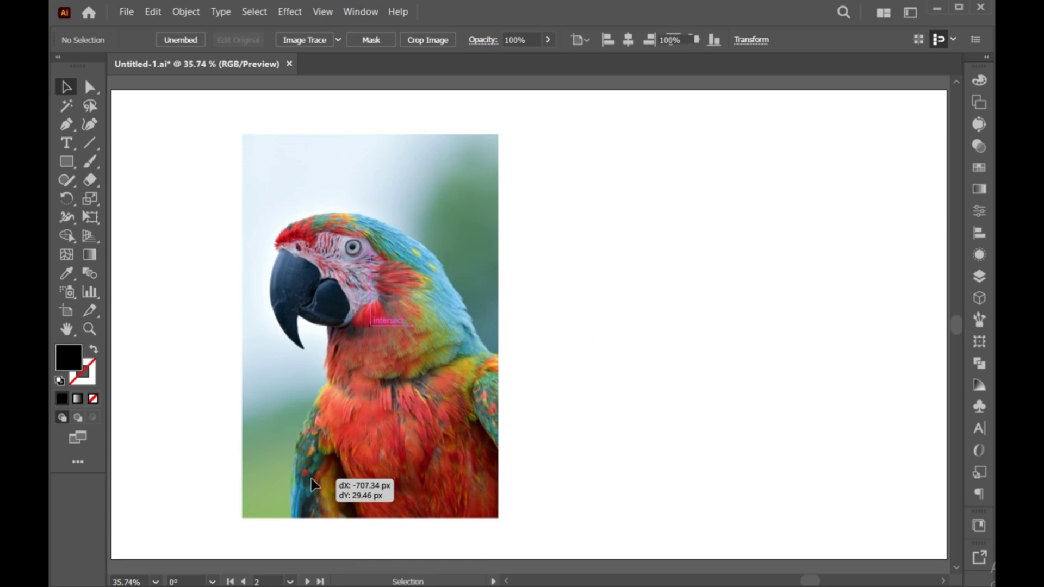
right_click(336, 214)
mouse_move(375, 403)
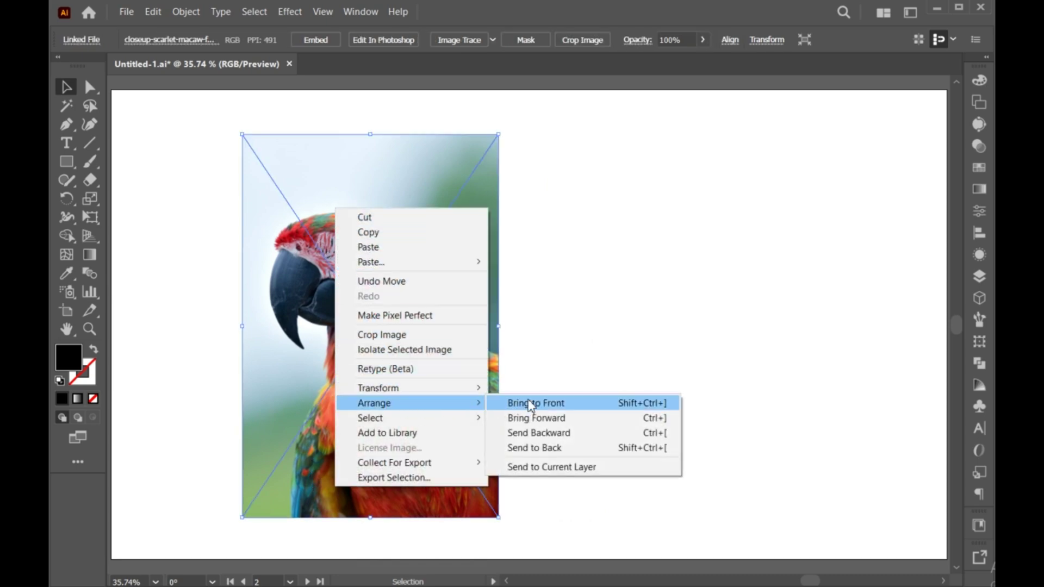
click(580, 450)
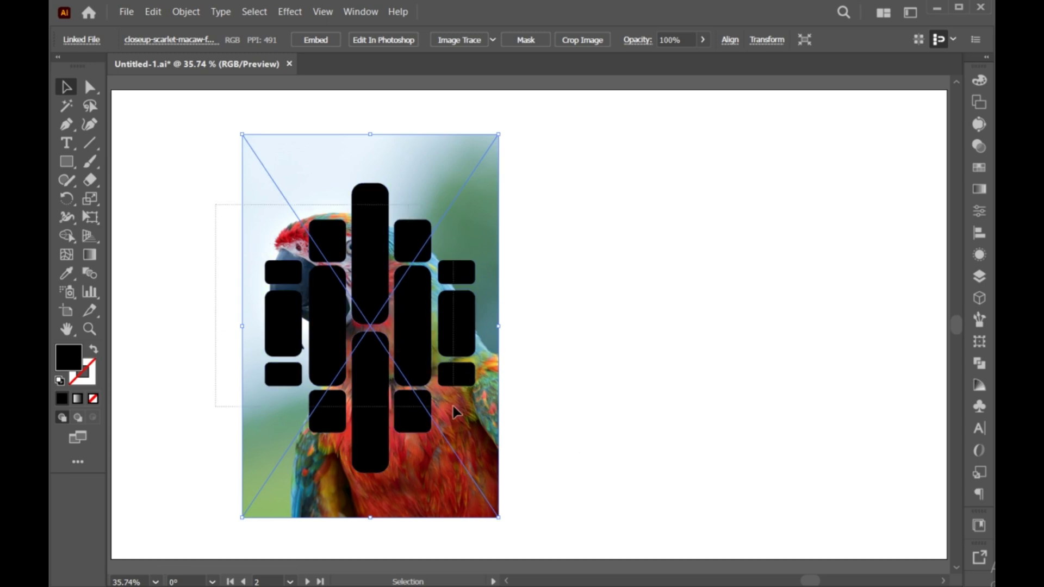
Centre the photo and compound path on the artboard and make the clipping mask.
key(ctrl+a)
drag(454, 411, 591, 347)
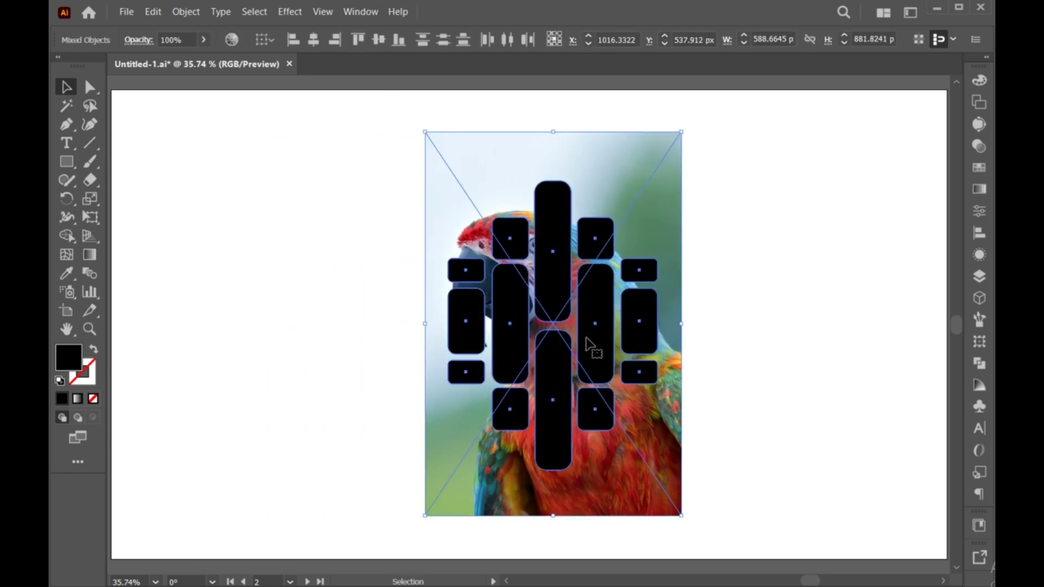
click(186, 12)
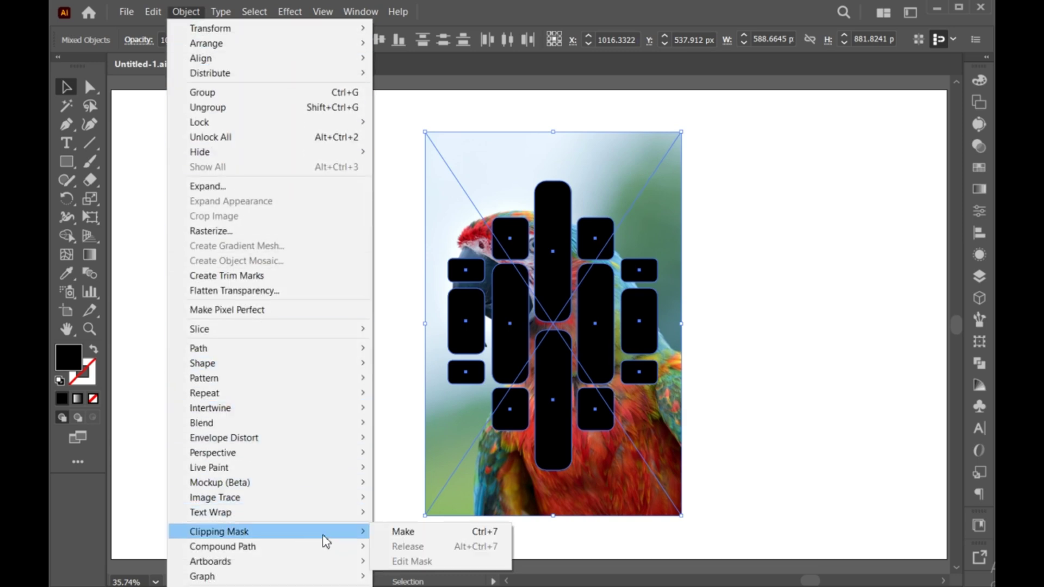
mouse_move(219, 533)
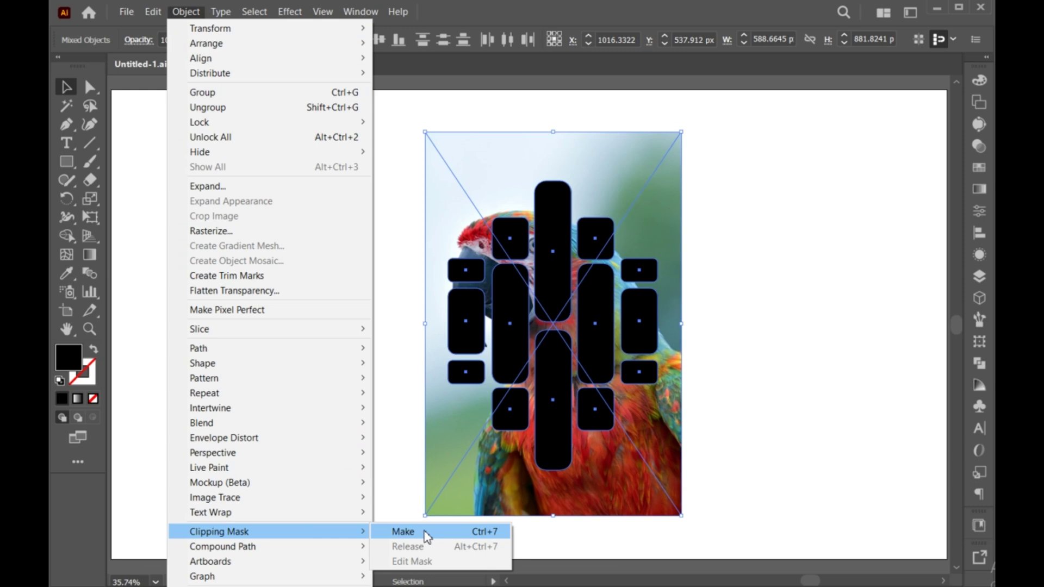
click(403, 532)
Inside the clip group, scale up the photo and shift it so the macaw's eye sits in the central top tile.
click(438, 526)
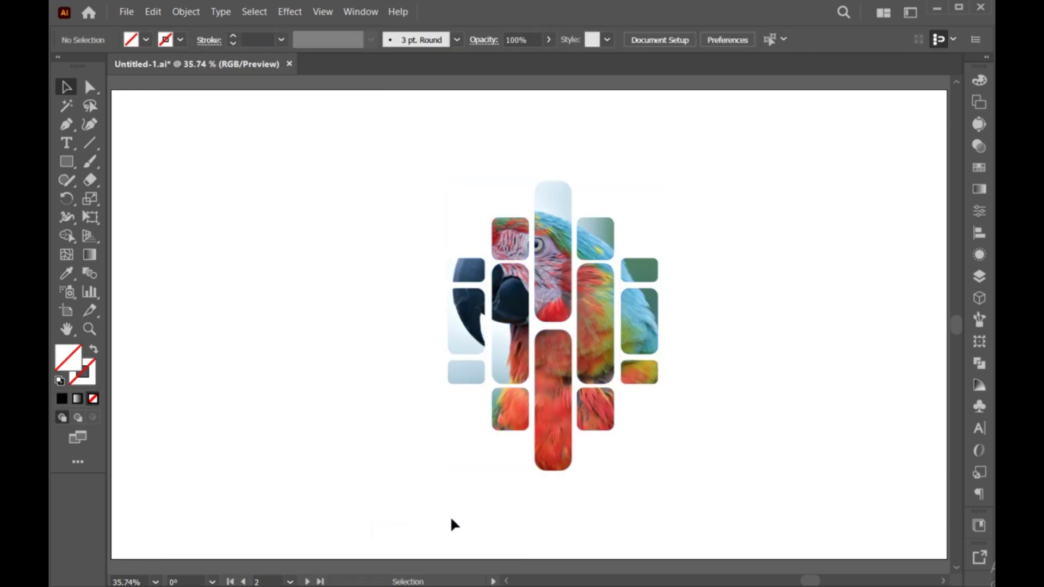
click(531, 470)
double_click(547, 407)
click(551, 365)
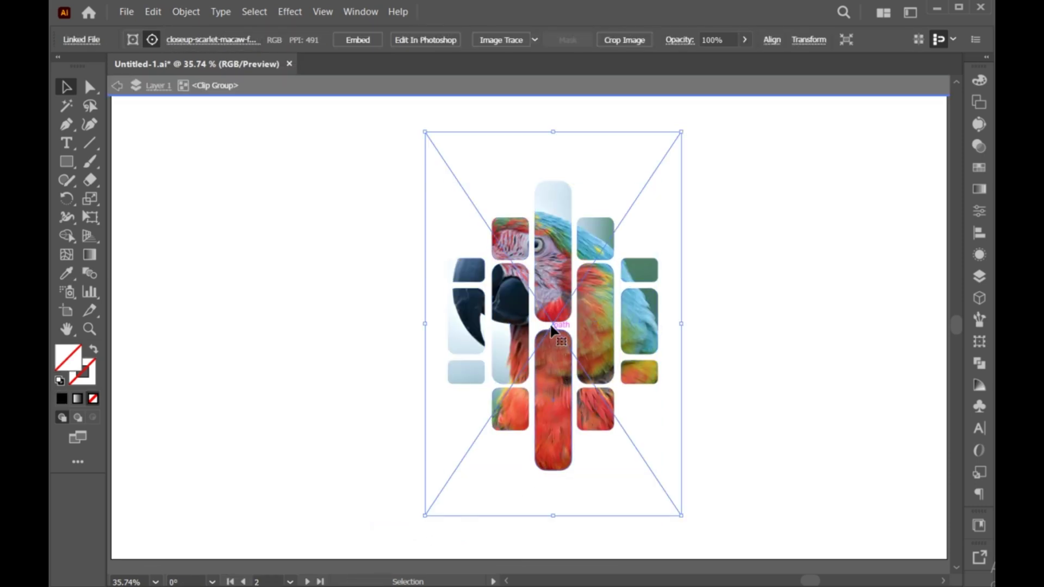
drag(681, 132, 699, 108)
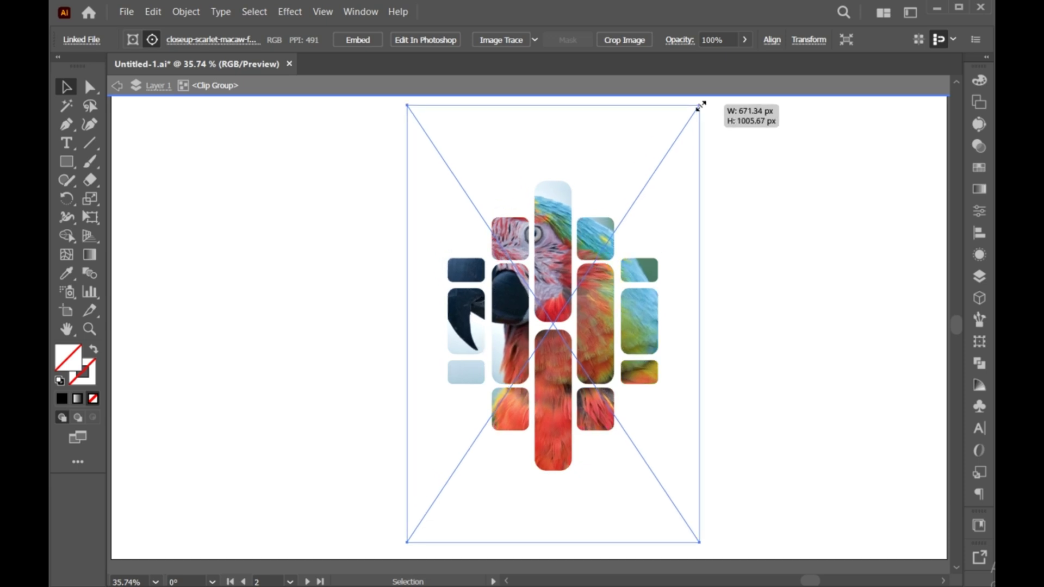
click(559, 334)
drag(554, 332, 564, 353)
click(732, 500)
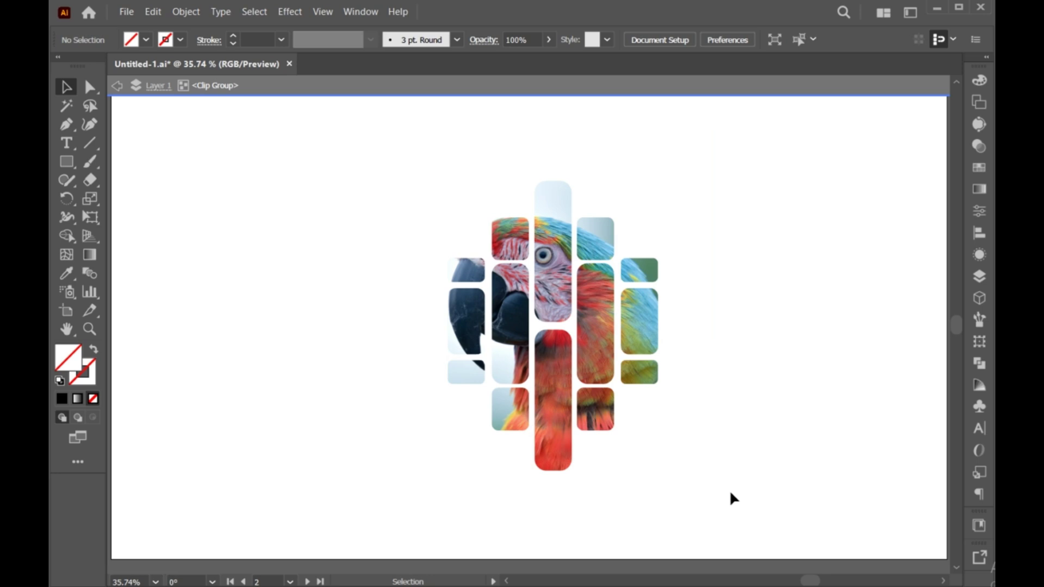
Exit isolation mode back to the full artwork with the mosaic as one clipped group.
click(117, 86)
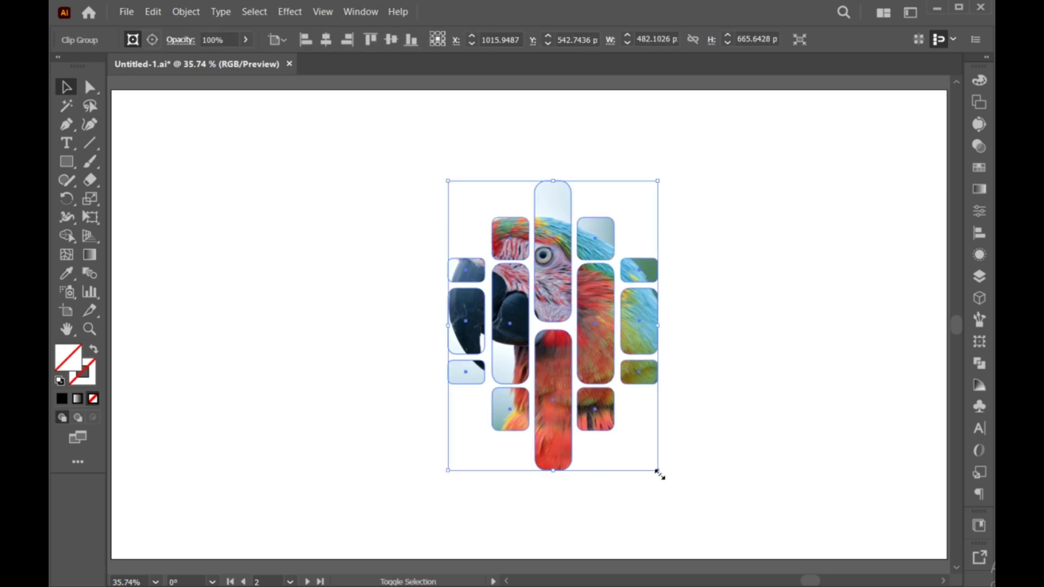